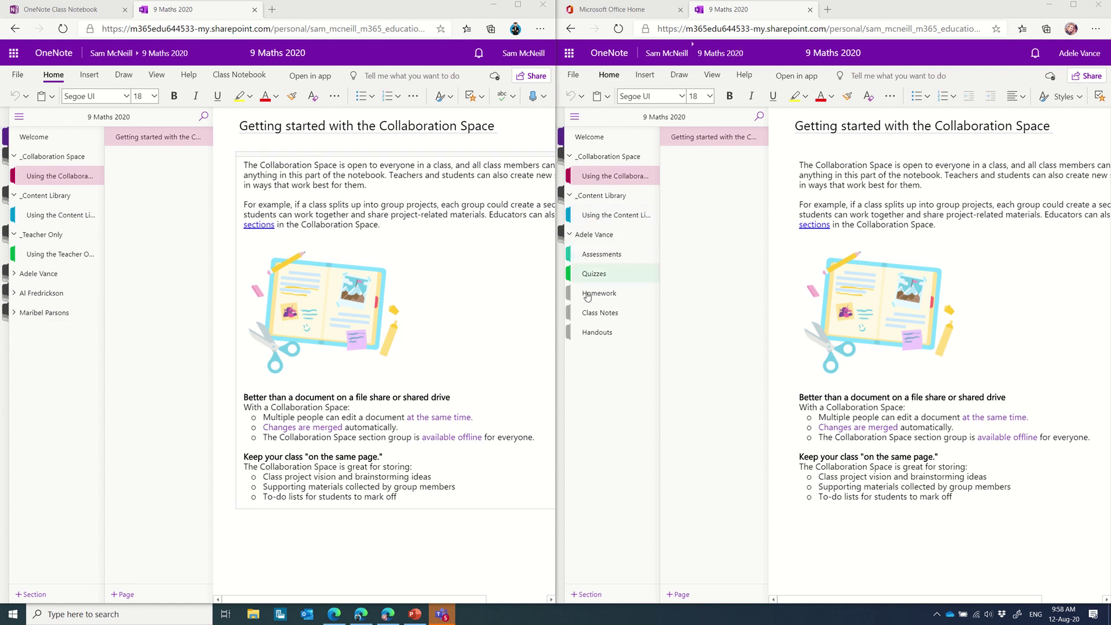
# Step: Expand the student's section group in the teacher's notebook to show its five sections
pyautogui.click(14, 276)
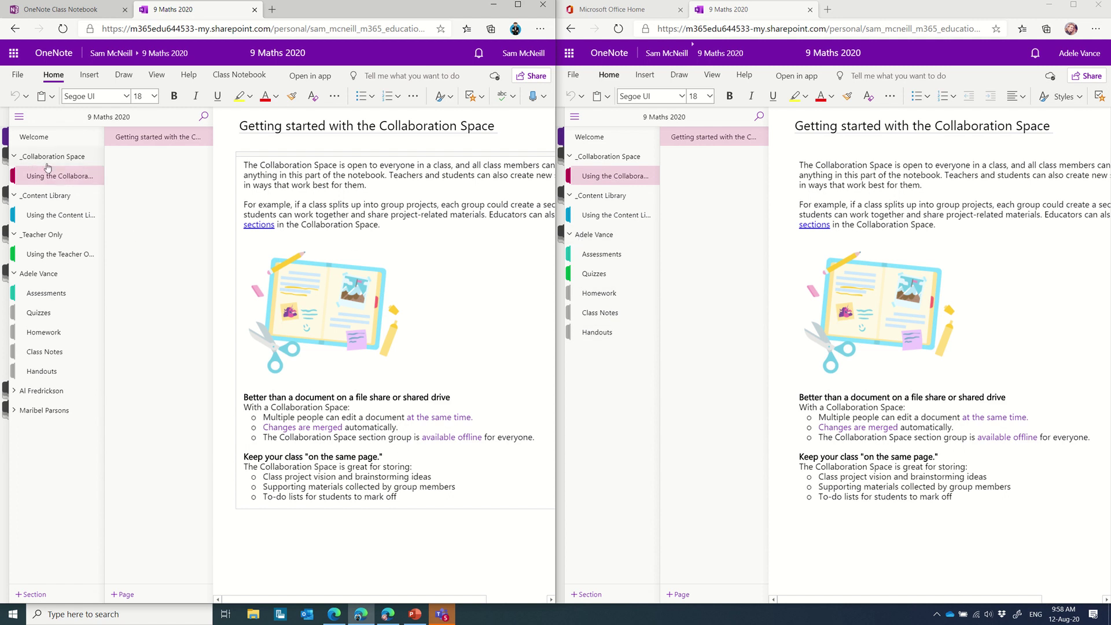
# Step: Add a 'Brainstorming' page with the prompt 'Write down your ideas for how to stay safe during COVID19'
pyautogui.click(123, 595)
pyautogui.write('B')
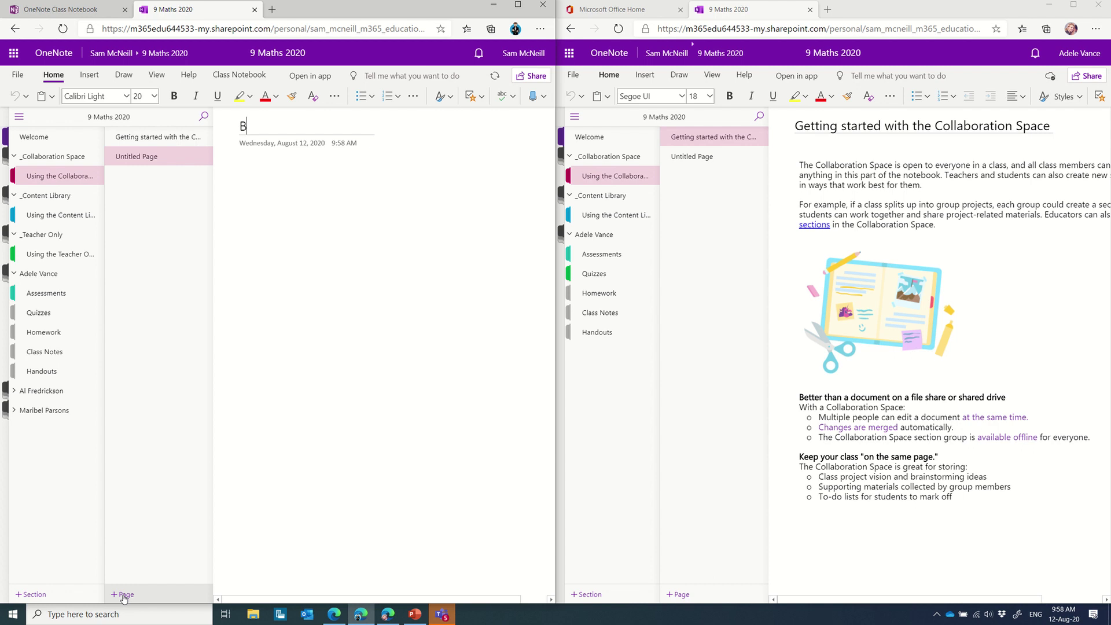
pyautogui.write('rainstorming')
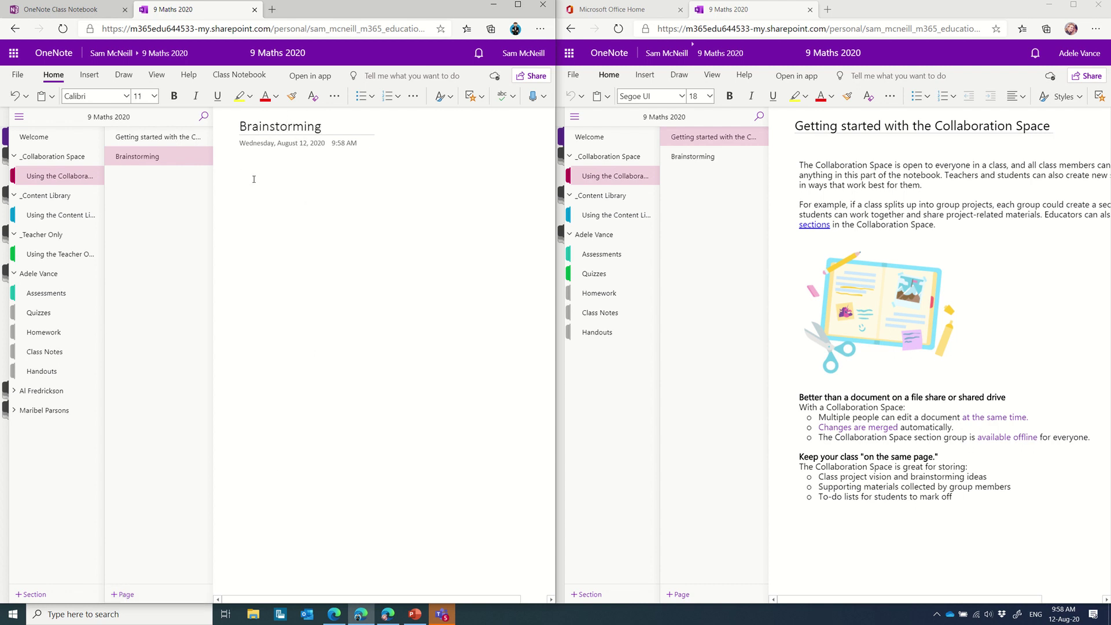
pyautogui.write('Write down your ideas for how to stay safe during COVID19')
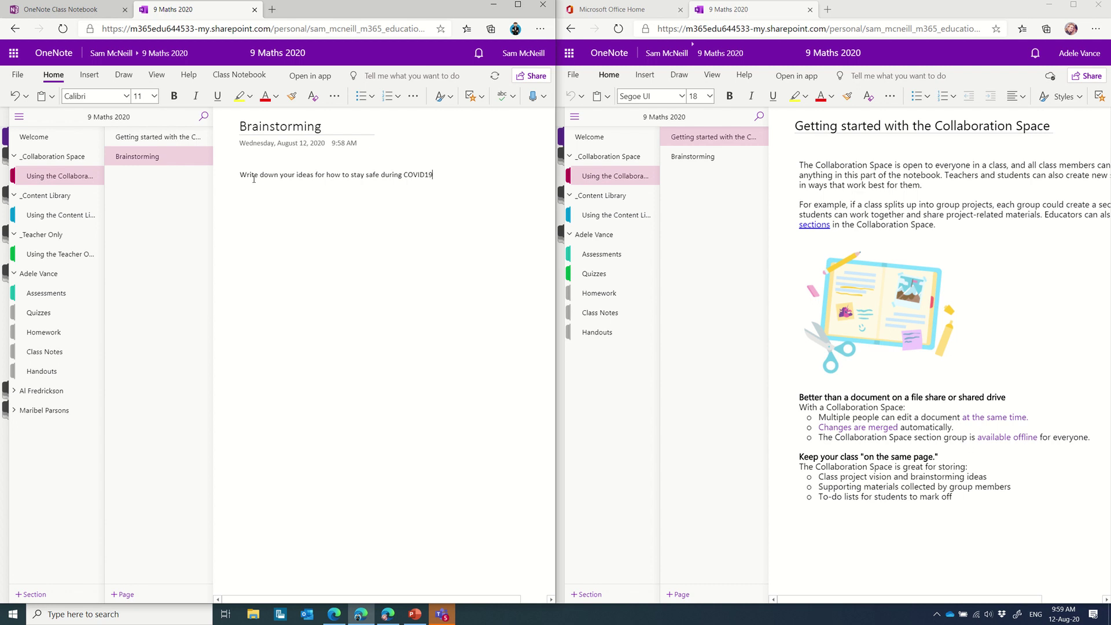
# Step: As the student, open Brainstorming and add an ideas heading with the student's name below the prompt
pyautogui.click(692, 162)
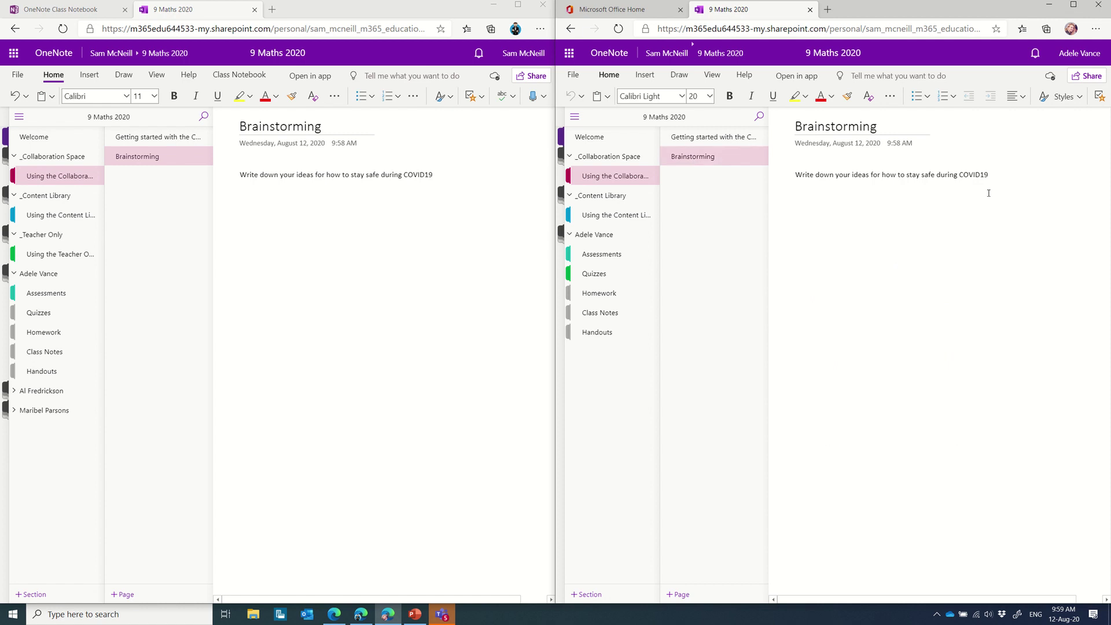
pyautogui.click(999, 173)
pyautogui.press('Return')
pyautogui.write("Adele's ideas")
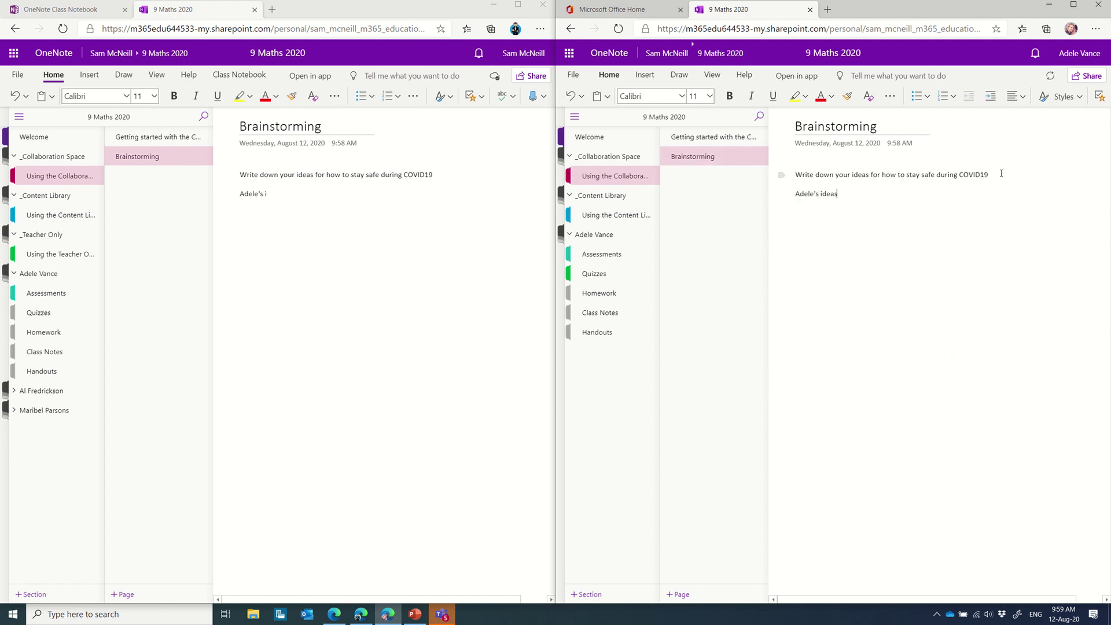
pyautogui.write(':')
pyautogui.press('Return')
# Step: Enter a numbered list: 'Wear a mask!', 'Social distance!', 'Wash hands!'
pyautogui.click(940, 98)
pyautogui.press('BackSpace')
pyautogui.write('Wear a mask!')
pyautogui.press('Return')
pyautogui.write('Soc')
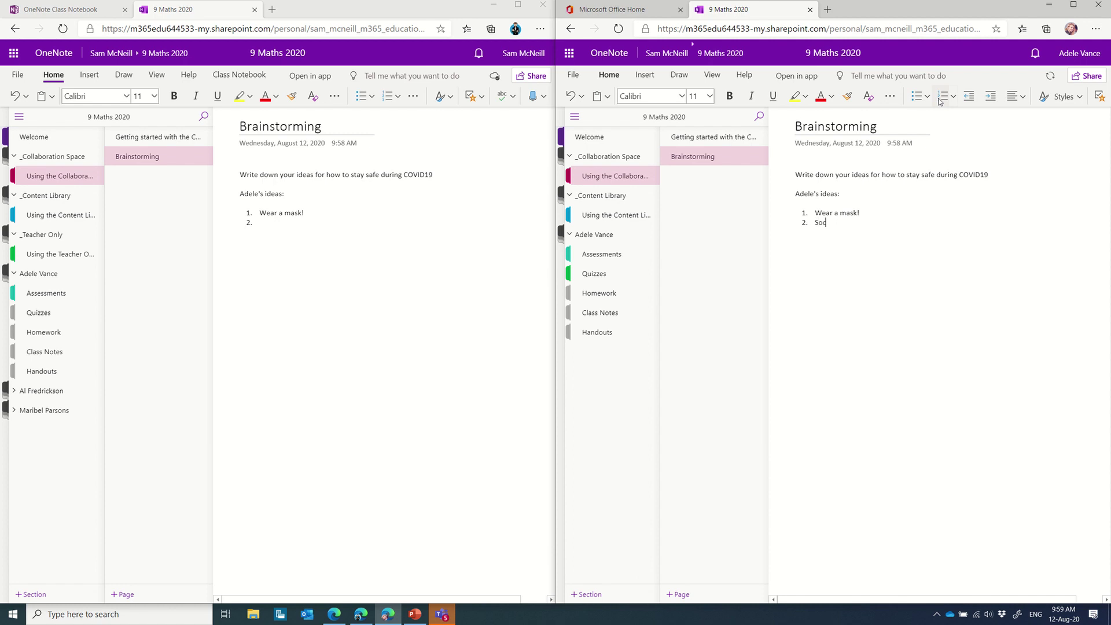
pyautogui.write('ial distance!')
pyautogui.press('Return')
pyautogui.write('Wash hands!')
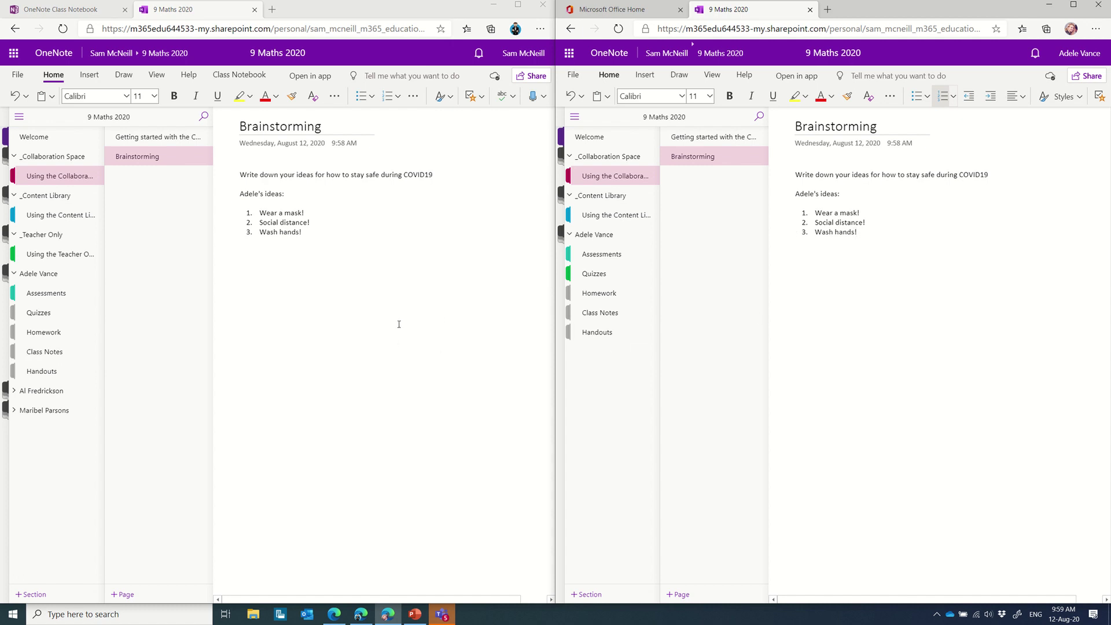
pyautogui.click(157, 75)
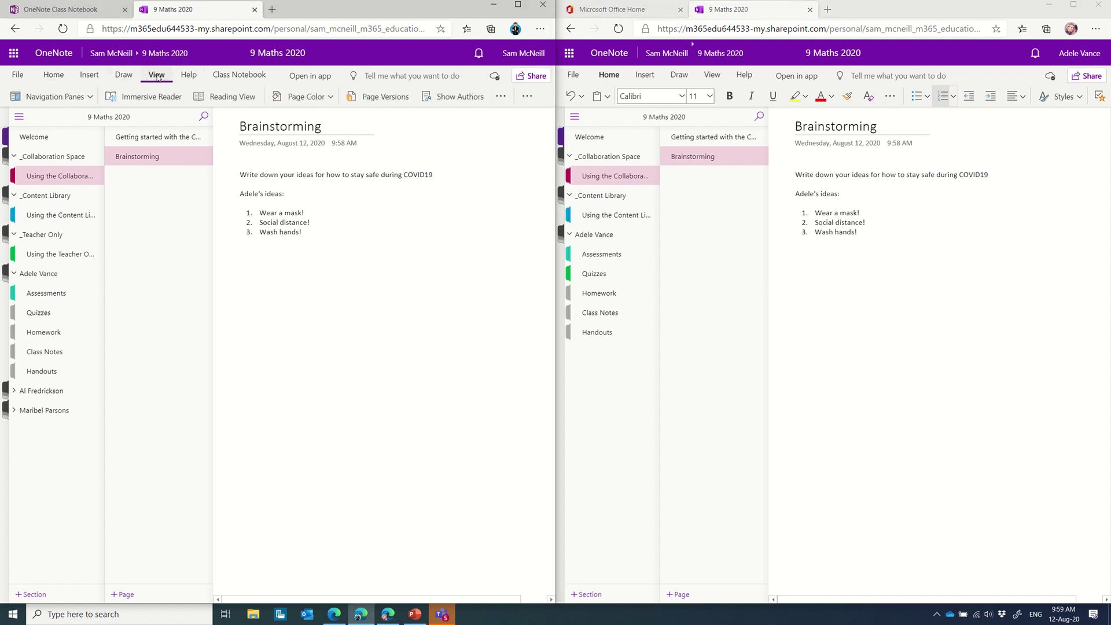
pyautogui.click(441, 98)
pyautogui.hscroll(3, 516, 261)
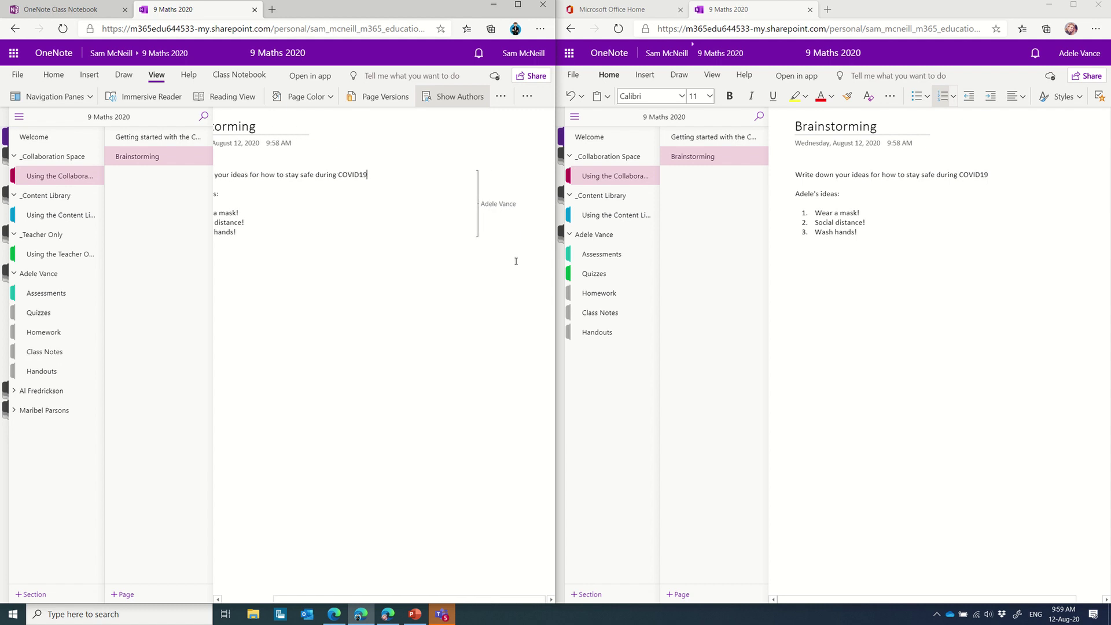
pyautogui.hscroll(-3, 515, 261)
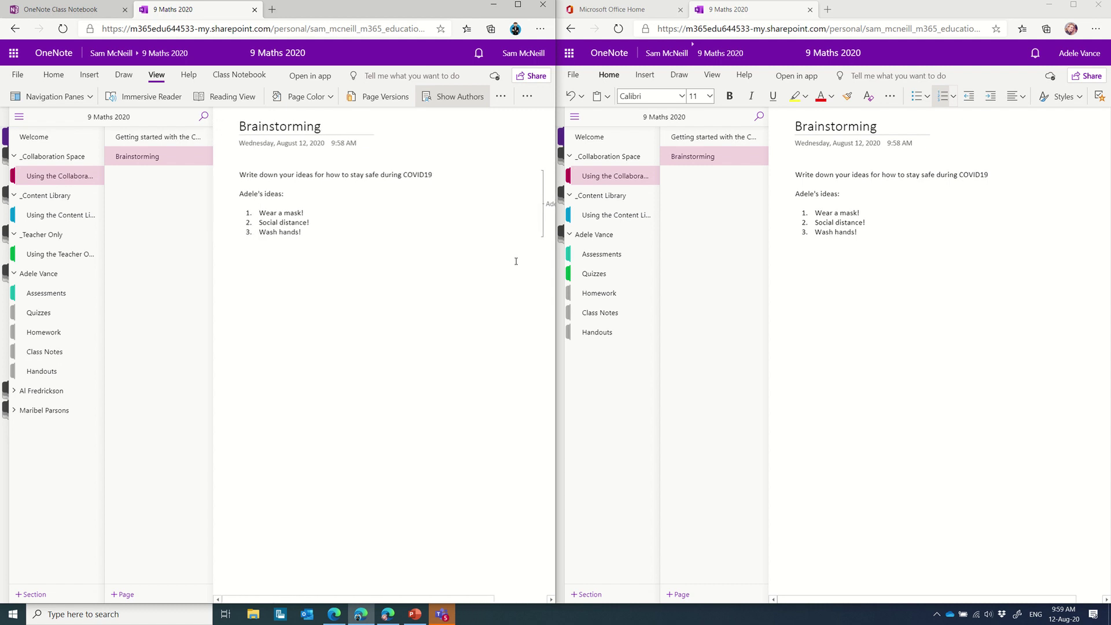
pyautogui.click(453, 102)
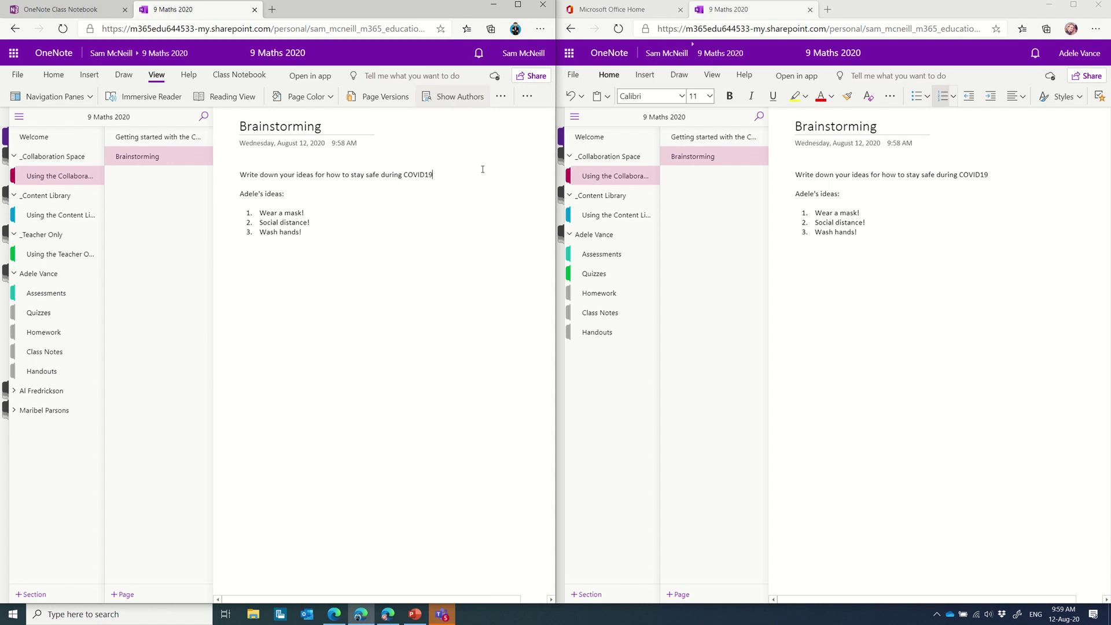
# Step: As the student, create a Group Ideas page with filler text, then view it as the teacher
pyautogui.click(680, 595)
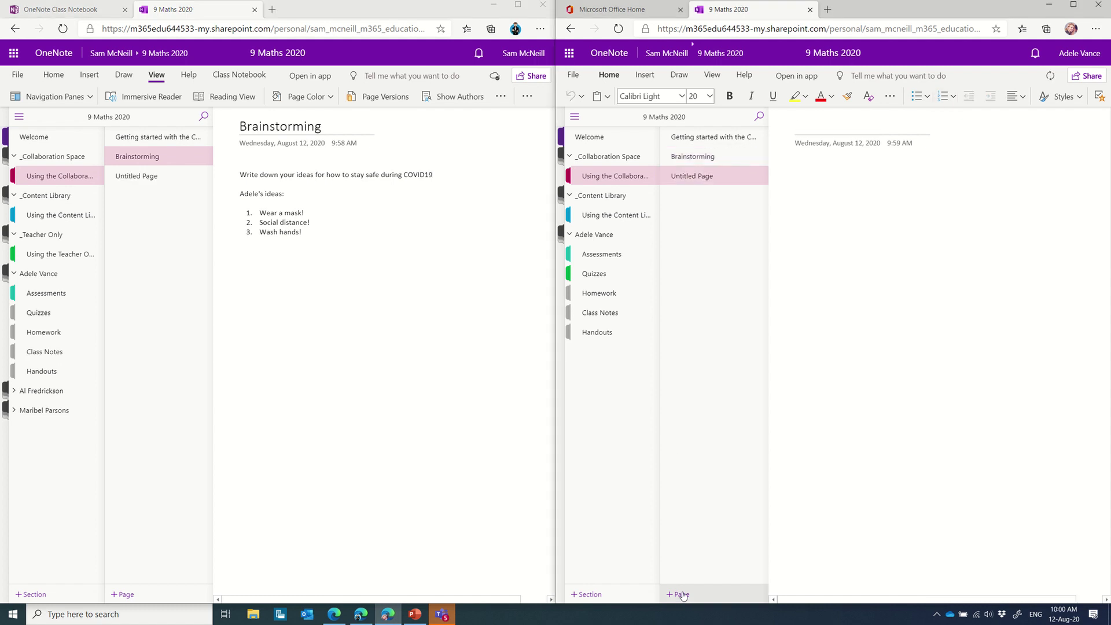
pyautogui.write("Adele's Group")
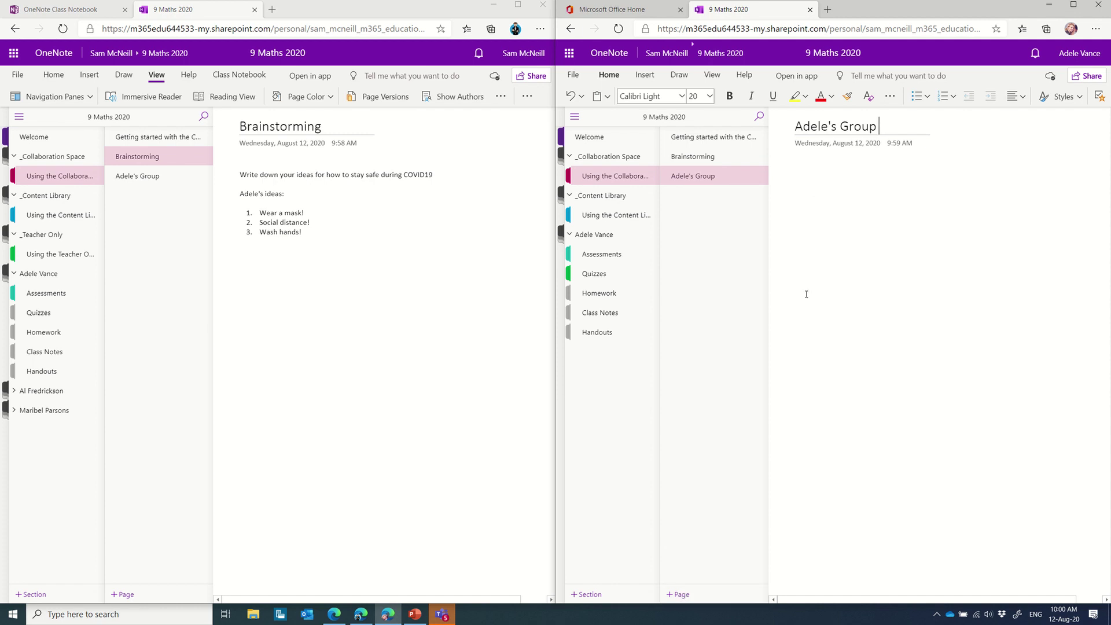
pyautogui.write(' Ideas')
pyautogui.press('Return')
pyautogui.write('ajhdjkahsakjda')
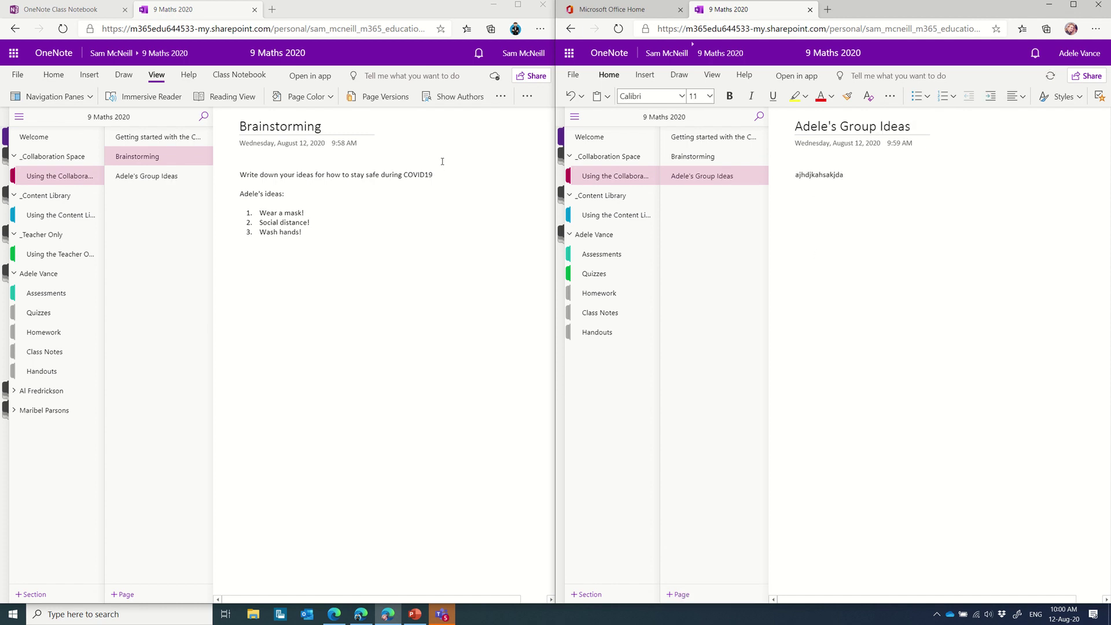
pyautogui.click(164, 177)
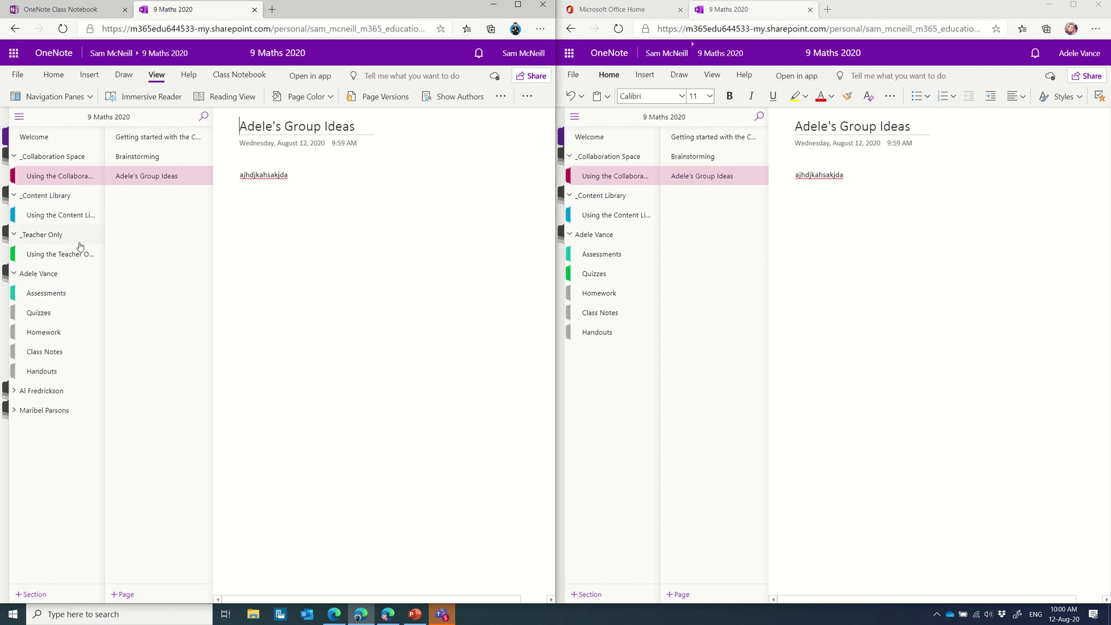
# Step: Distribute the Teacher-Only COVID19 Safety Test page to all students' Assessments sections
pyautogui.click(56, 257)
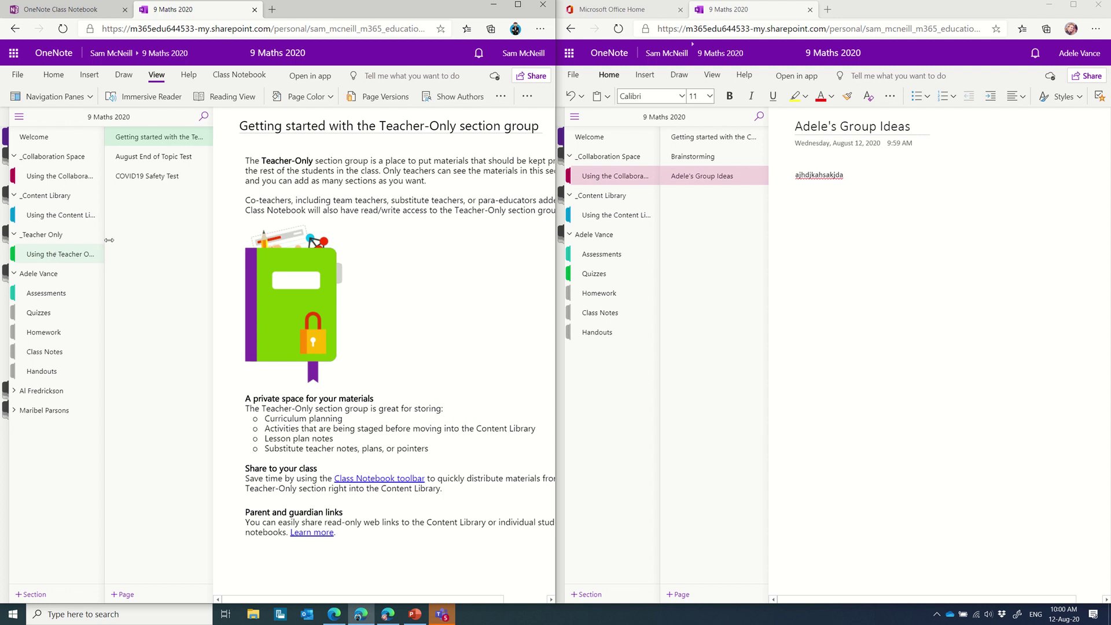
pyautogui.click(156, 181)
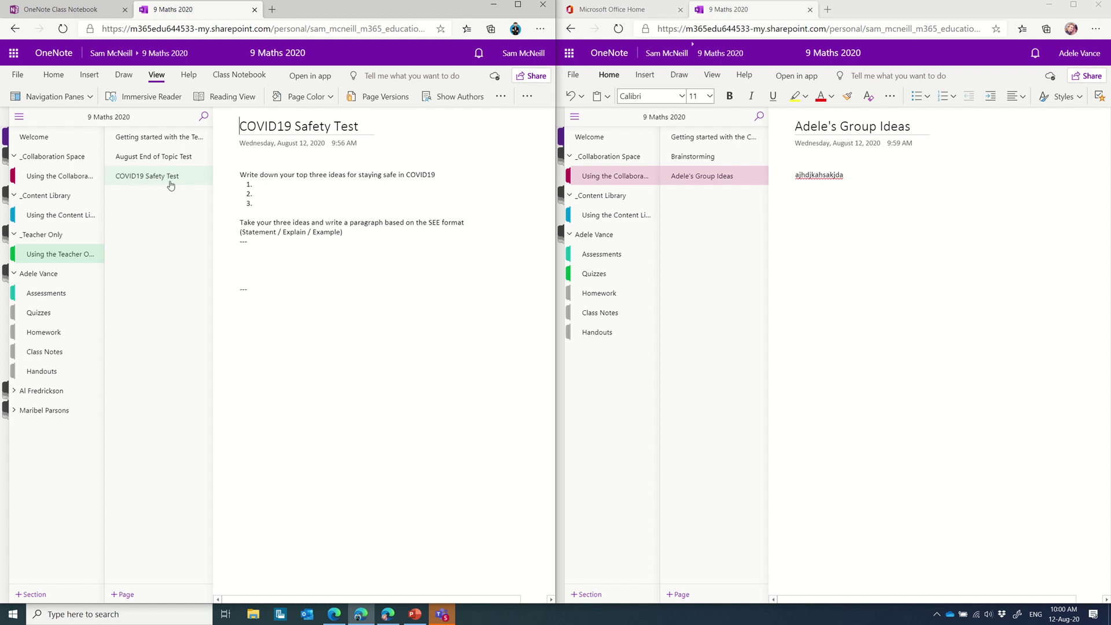
pyautogui.click(232, 76)
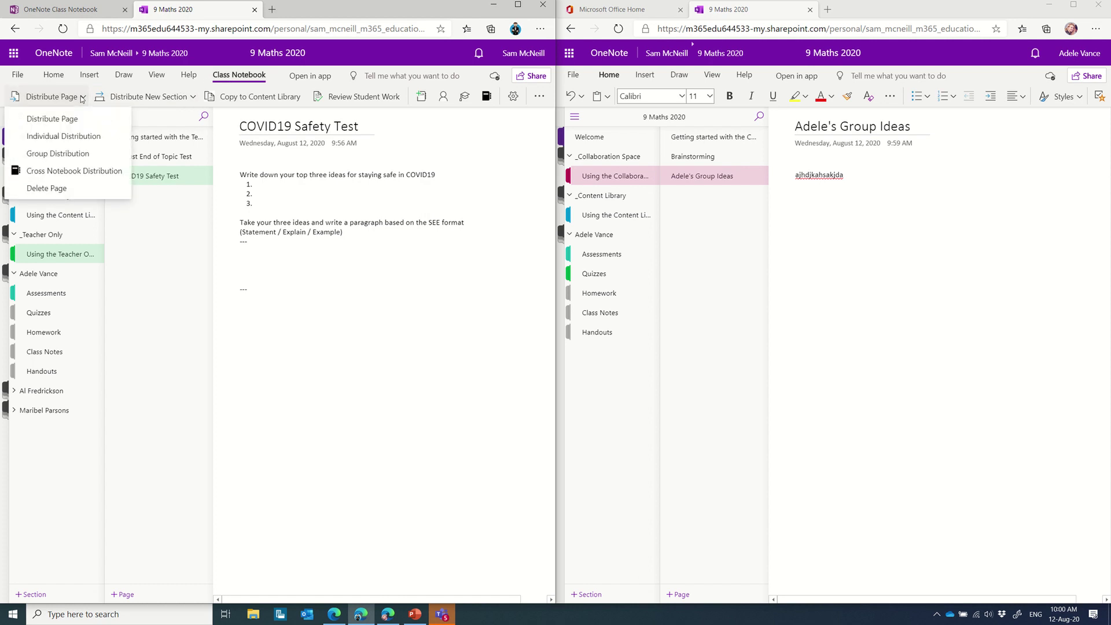
pyautogui.click(71, 122)
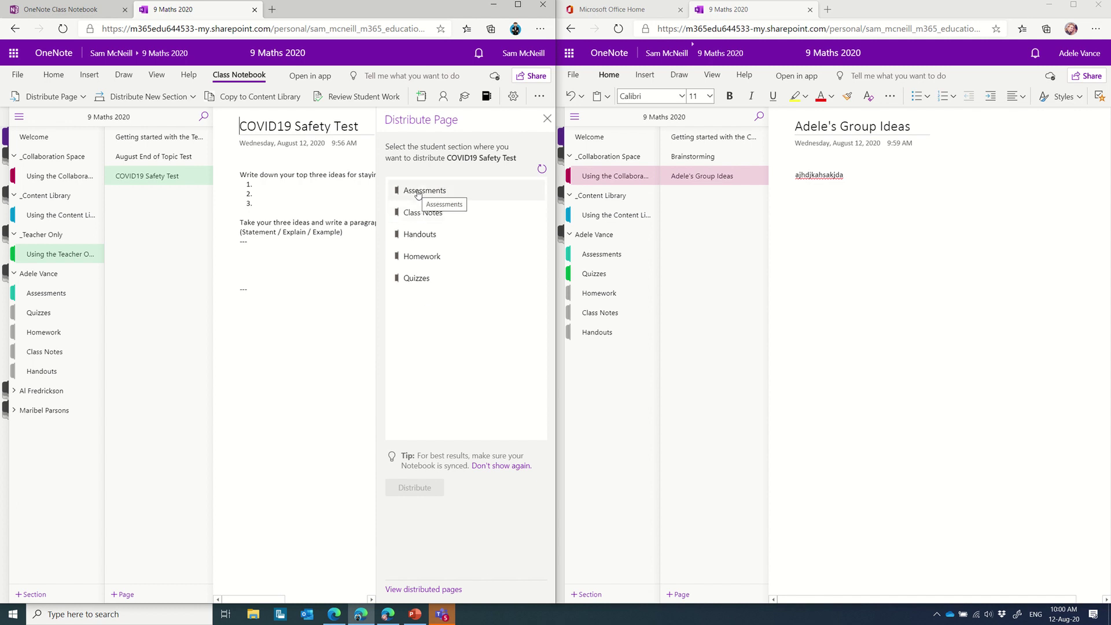
pyautogui.click(444, 196)
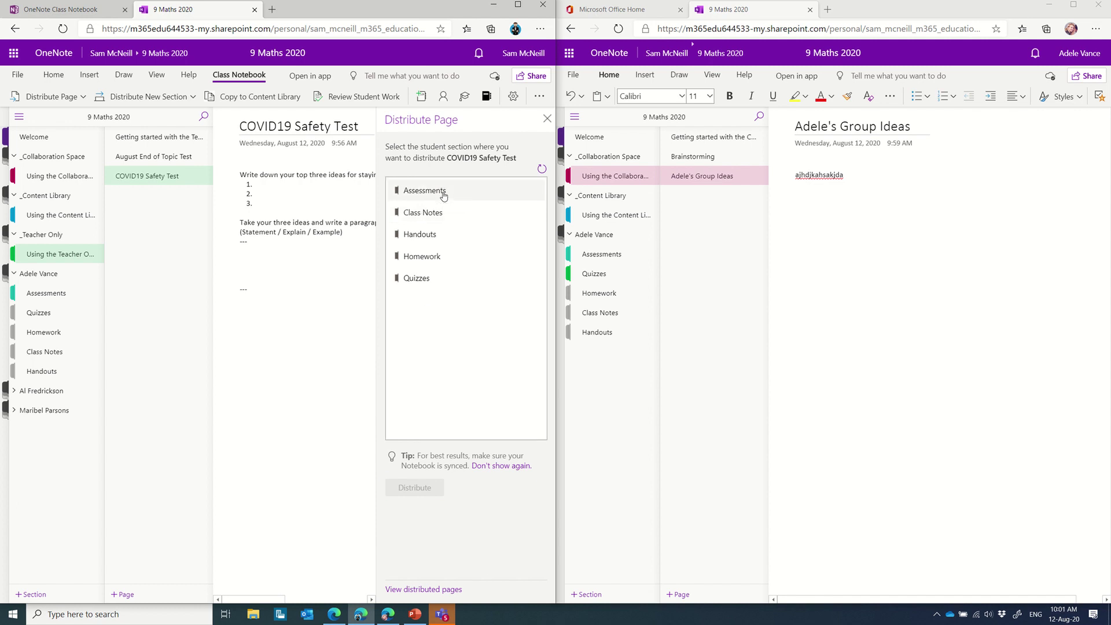
pyautogui.click(407, 487)
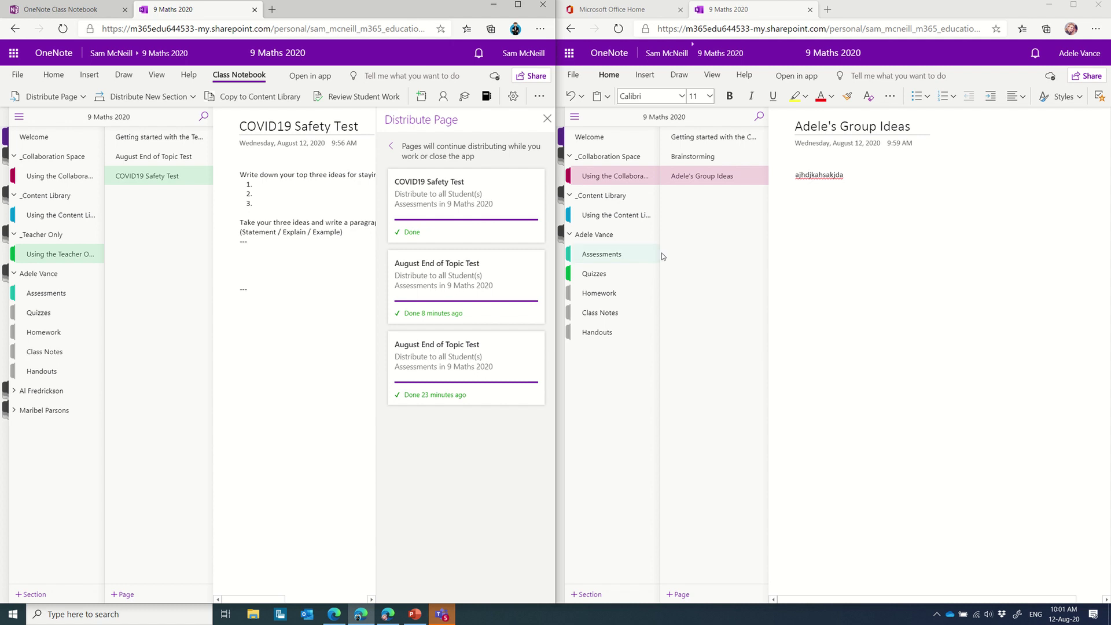
# Step: As the student, open Assessments > COVID19 Safety Test and answer item 1 with 'Wear a mask'
pyautogui.click(625, 262)
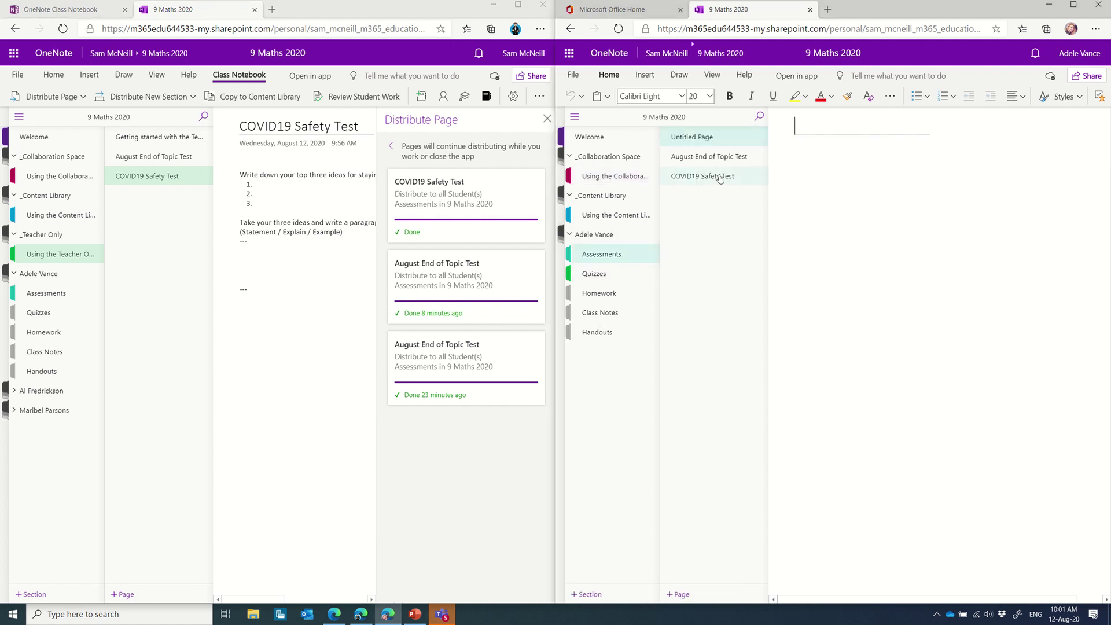
pyautogui.click(707, 183)
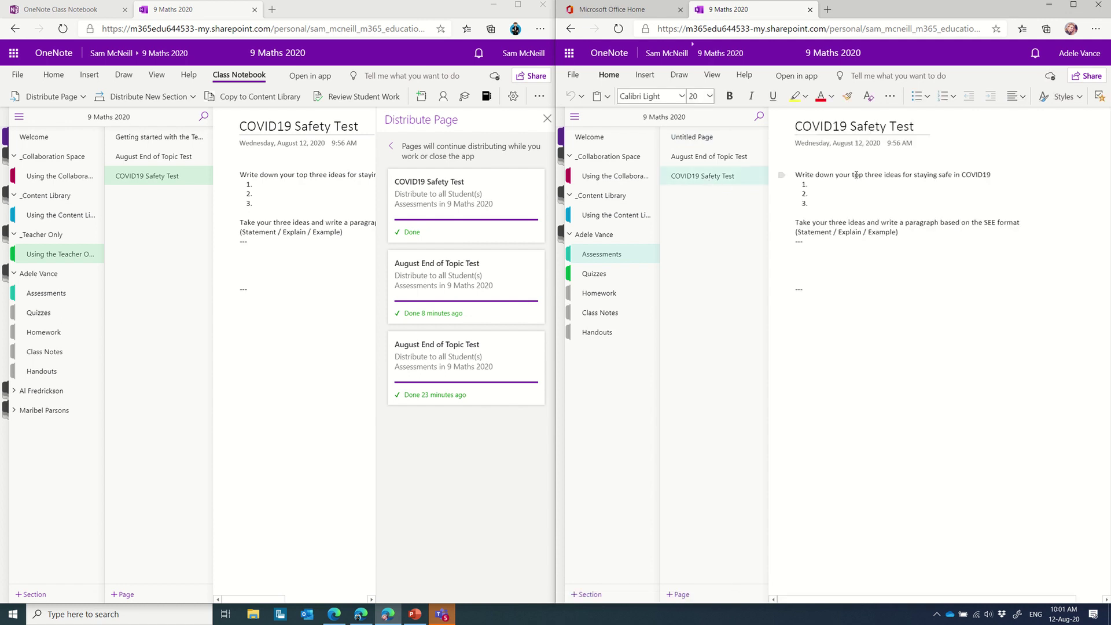
pyautogui.click(842, 189)
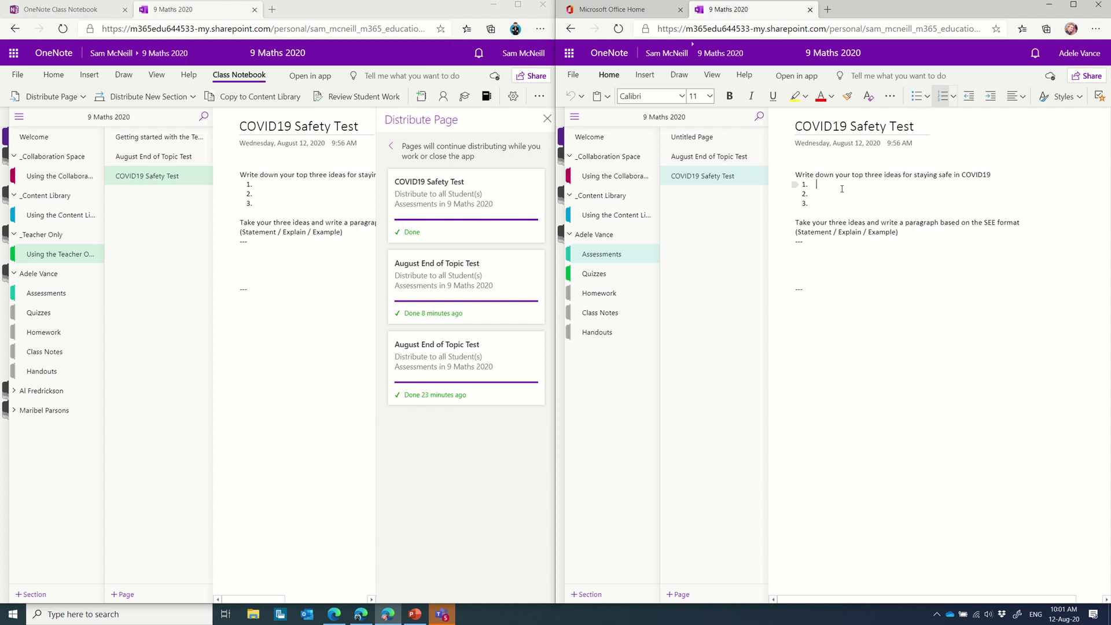
pyautogui.write('Wear a mak')
pyautogui.click(852, 184)
pyautogui.write('s')
pyautogui.press('End')
# Step: Answer items 2 and 3 with 'social distance' and 'Wash hands!', then type 'blah blah blah' below
pyautogui.press('Return')
pyautogui.write('socoa')
pyautogui.press('BackSpace')
pyautogui.press('BackSpace')
pyautogui.write('ial distance')
pyautogui.press('Down')
pyautogui.write('Wash hjands')
pyautogui.press('BackSpace')
pyautogui.press('BackSpace')
pyautogui.press('BackSpace')
pyautogui.press('BackSpace')
pyautogui.press('BackSpace')
pyautogui.write('ands!')
pyautogui.click(819, 269)
pyautogui.write('blah')
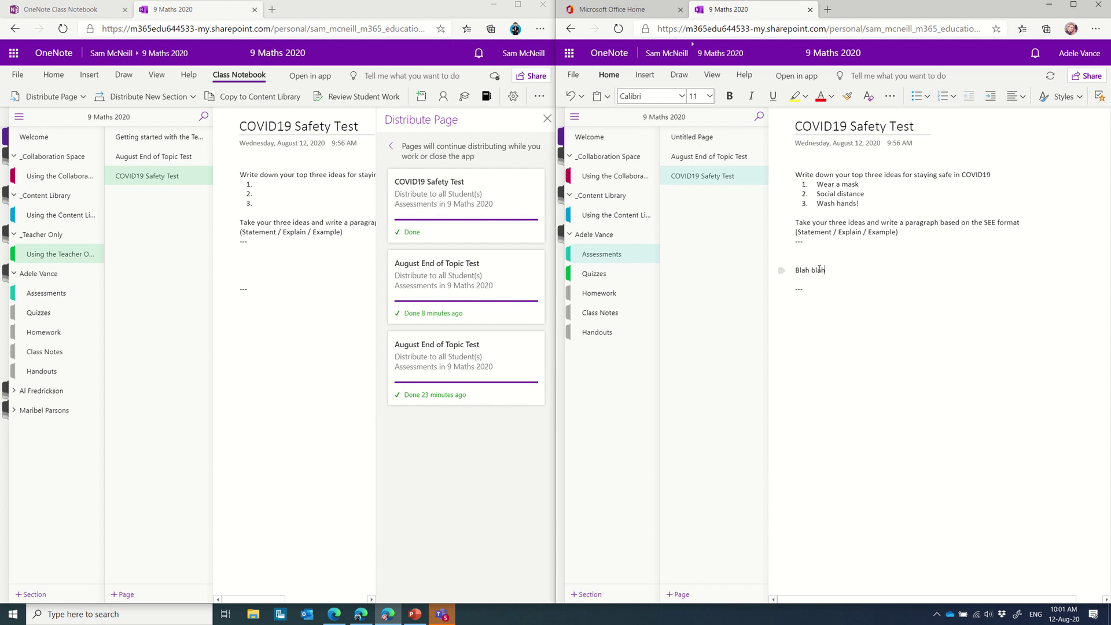
pyautogui.write(' blah blah')
# Step: Close the distribution summary and begin Review Student Work on the Assessments section
pyautogui.click(546, 120)
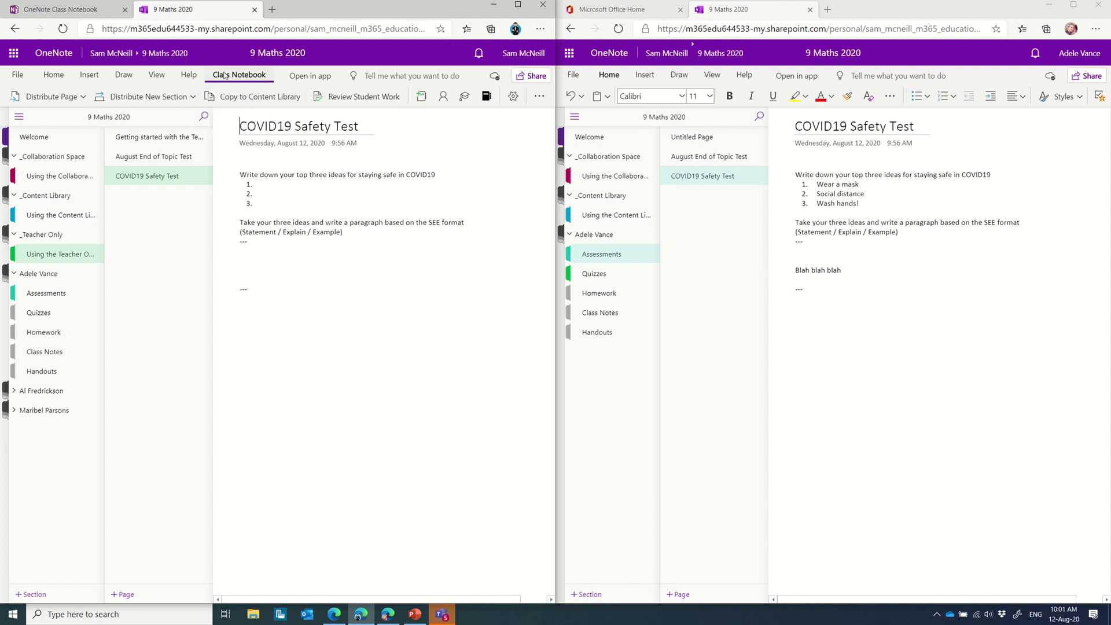
pyautogui.click(356, 100)
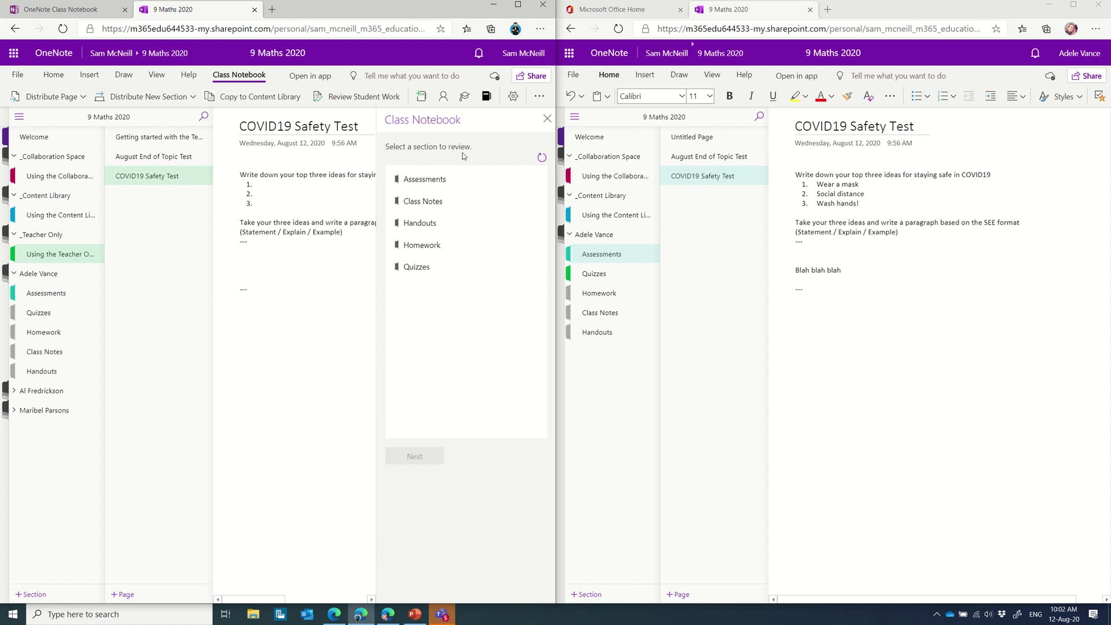
pyautogui.click(434, 180)
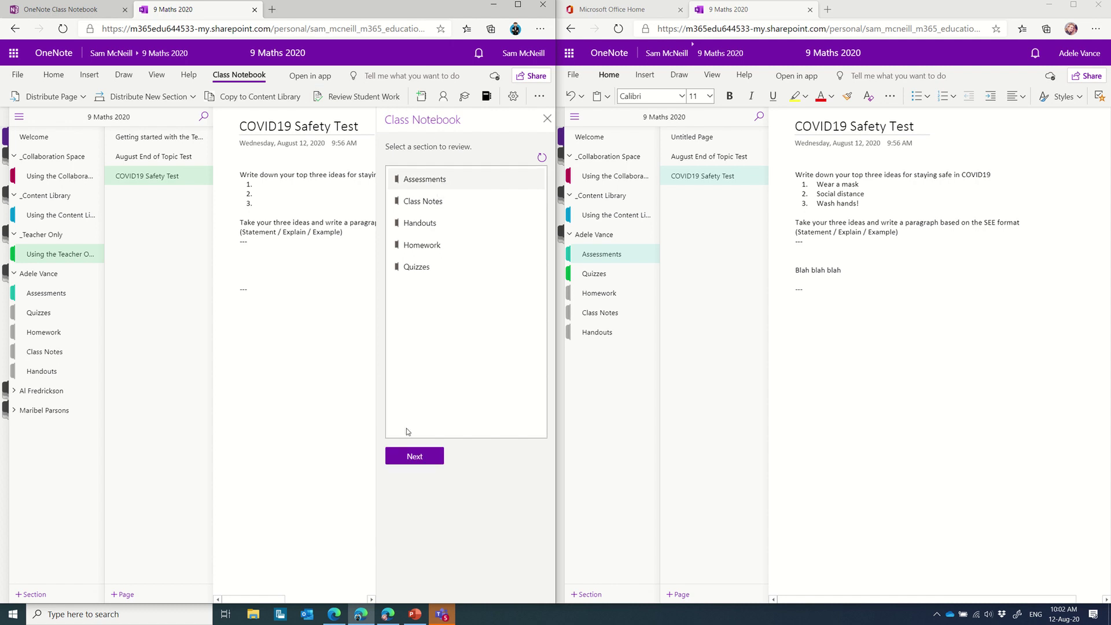
pyautogui.click(412, 457)
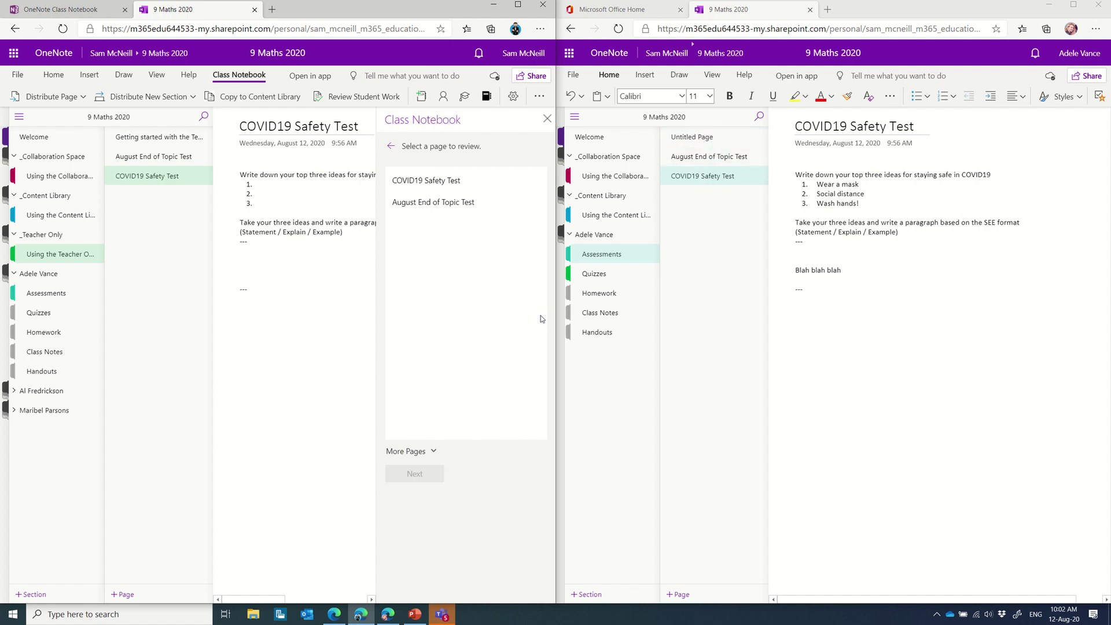
# Step: Review the COVID19 Safety Test, viewing three students' copies and ending on the answered one
pyautogui.click(438, 181)
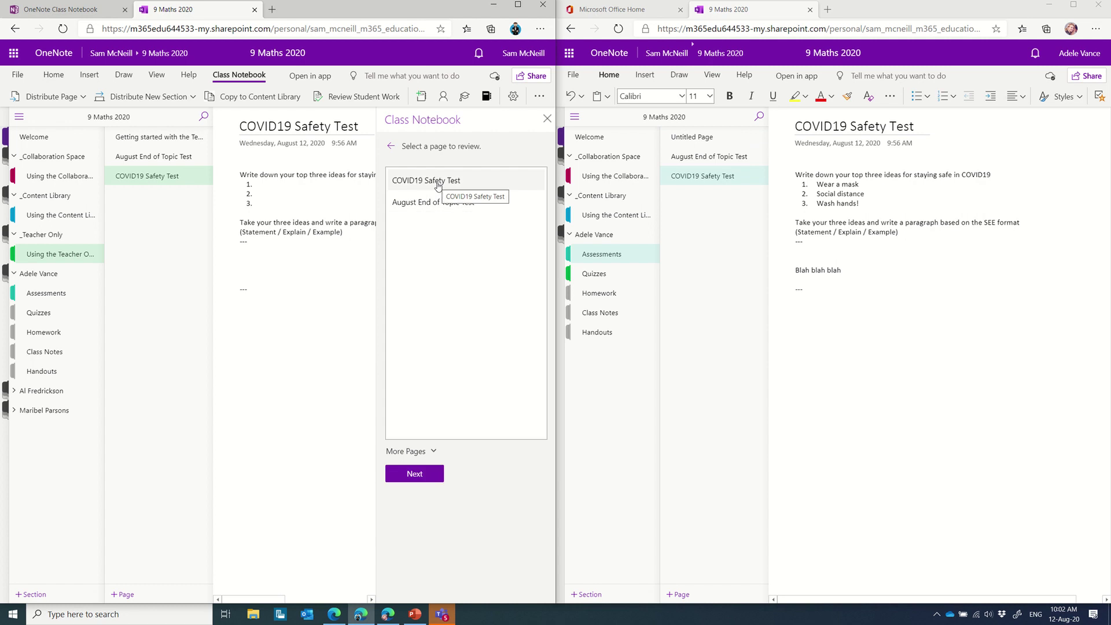
pyautogui.click(421, 478)
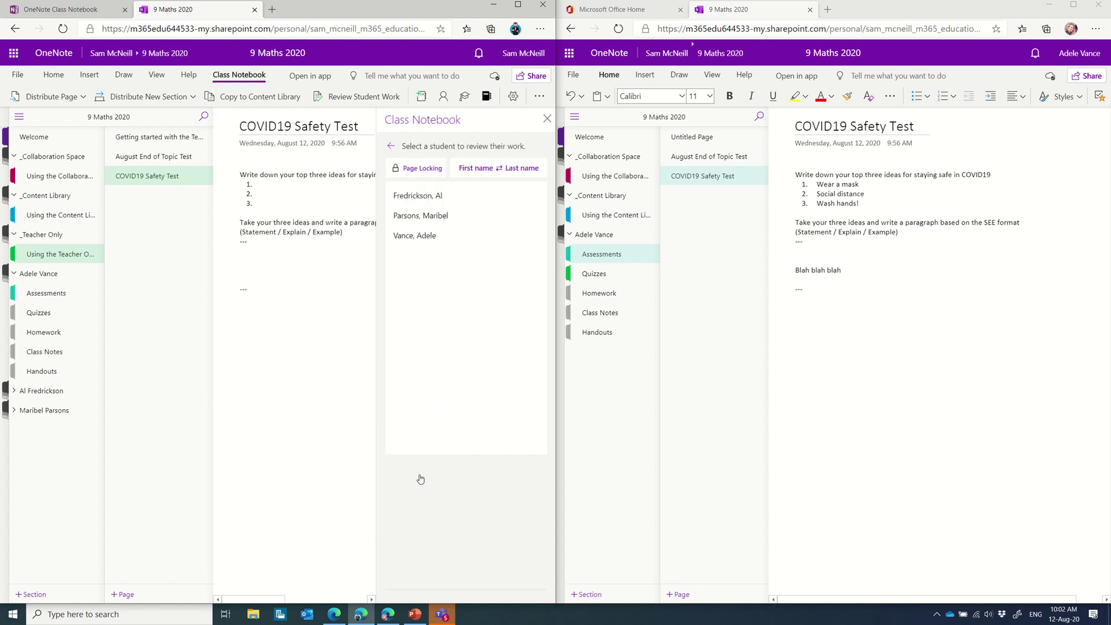
pyautogui.click(438, 199)
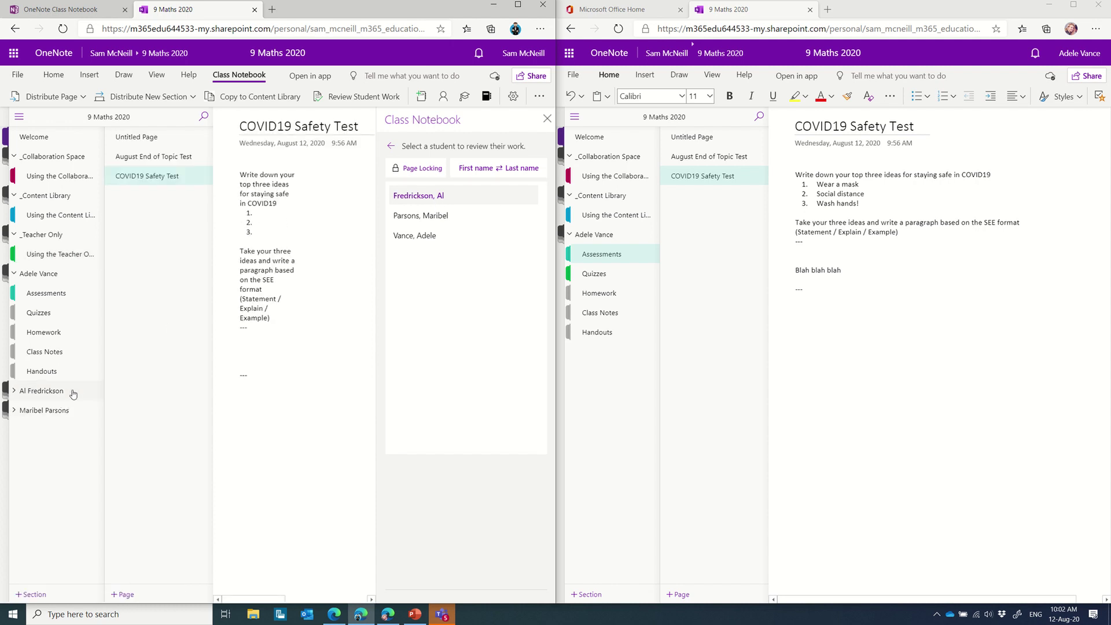
pyautogui.click(438, 217)
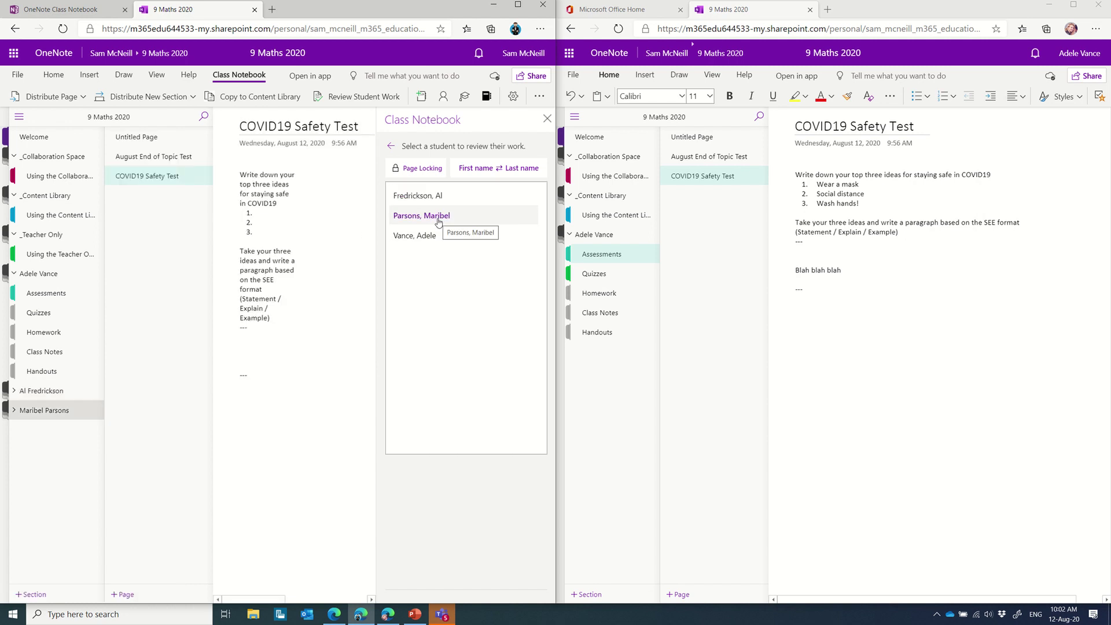
pyautogui.click(430, 242)
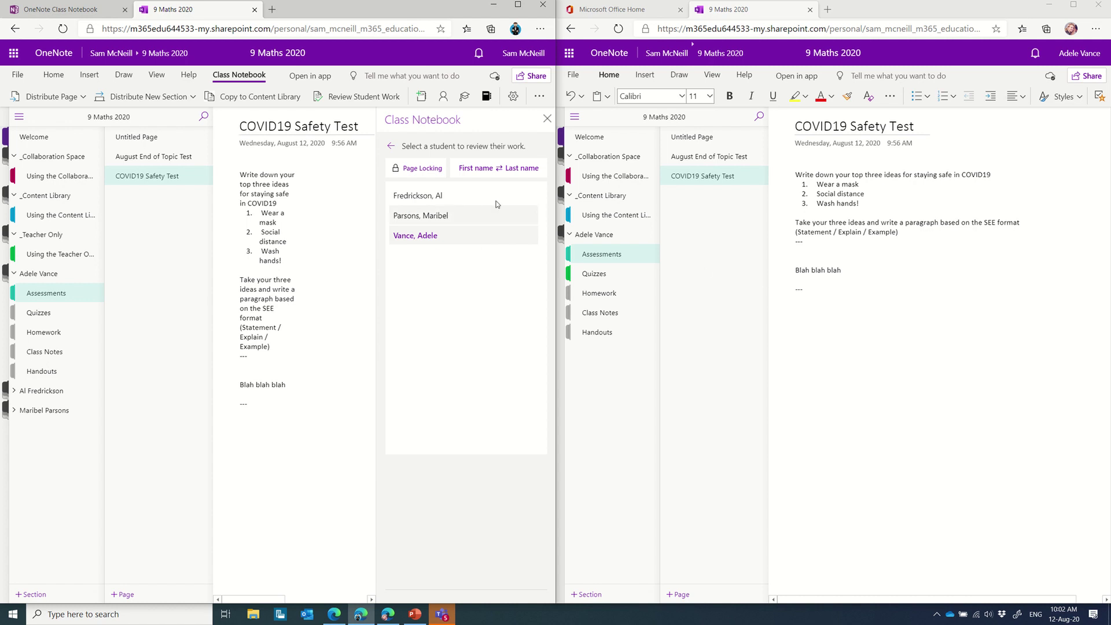
# Step: Use Page Locking to lock the answered student's COVID19 Safety Test page
pyautogui.click(421, 168)
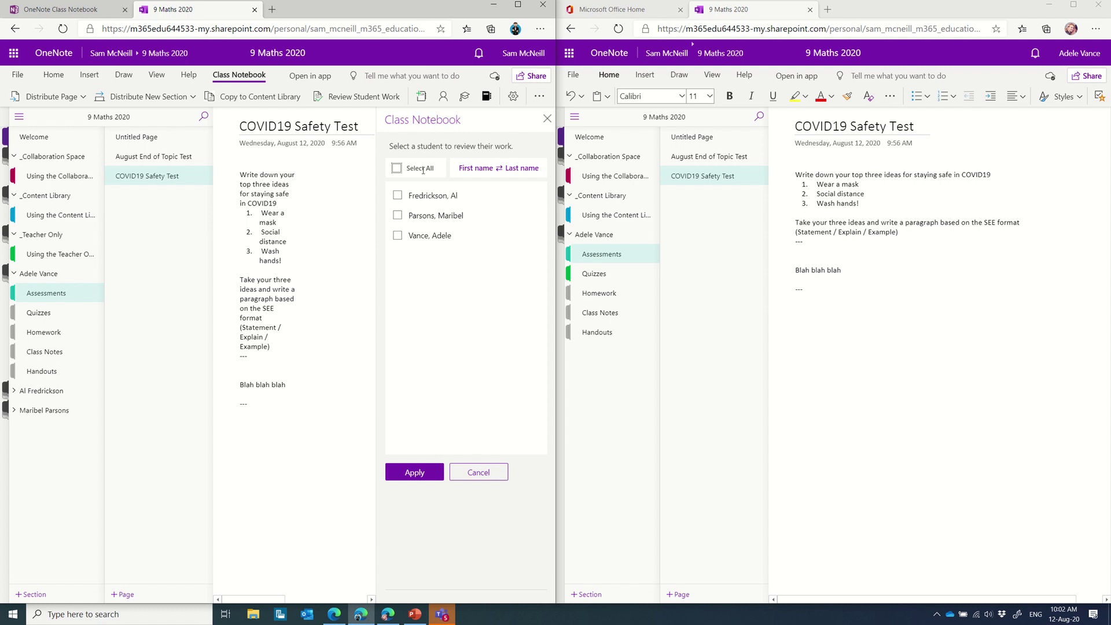
pyautogui.click(398, 236)
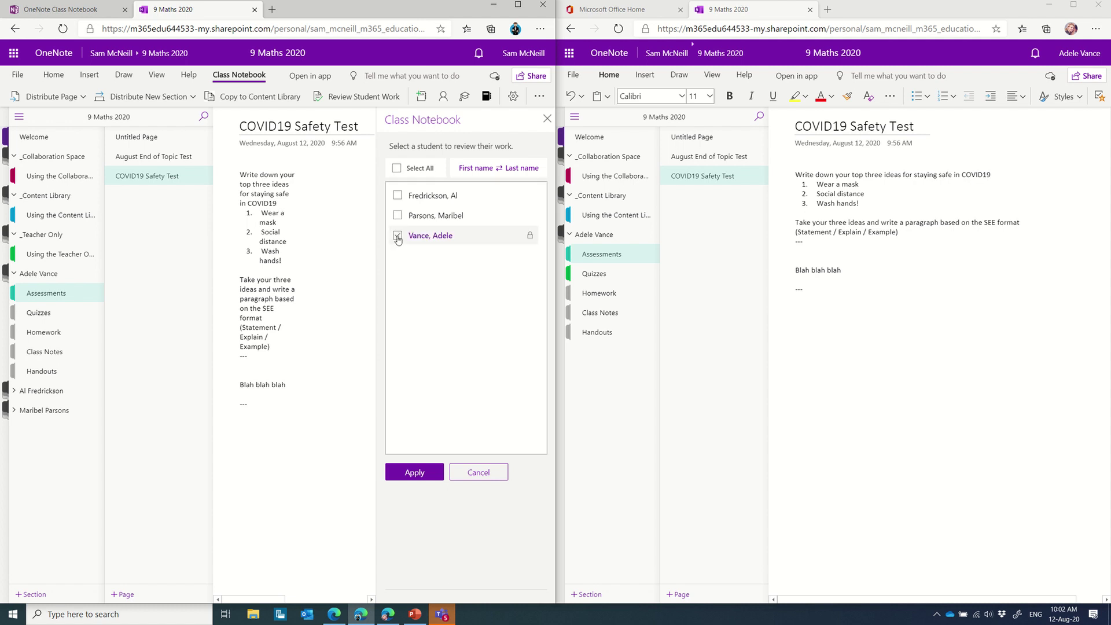
pyautogui.click(415, 471)
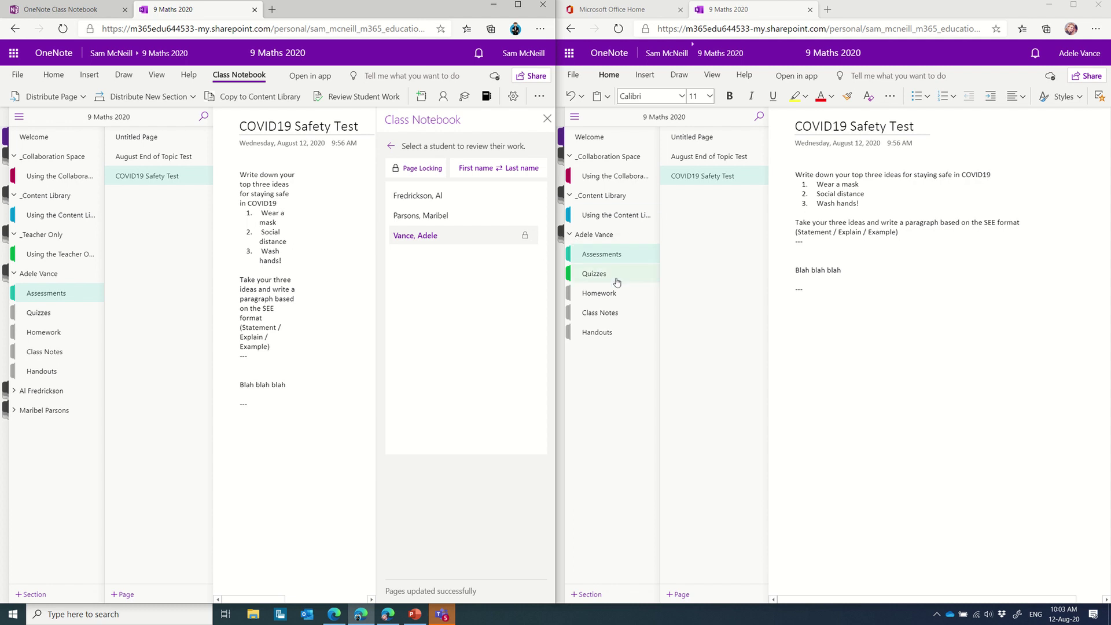
# Step: In the student's window, switch to Untitled Page and back to COVID19 Safety Test to see the lock warning
pyautogui.click(691, 142)
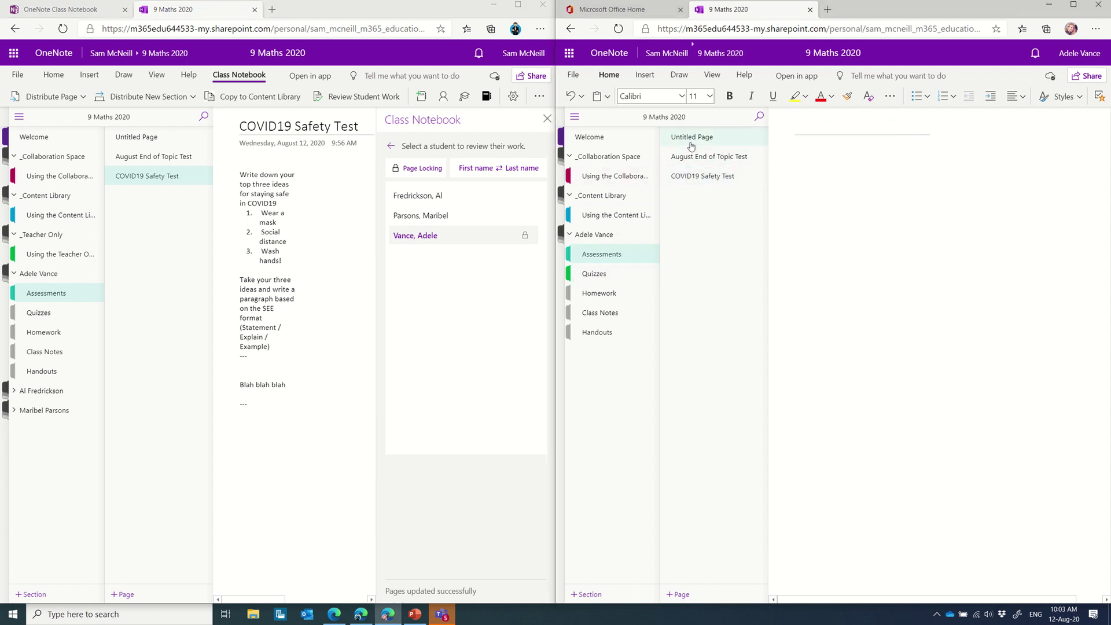
pyautogui.click(699, 179)
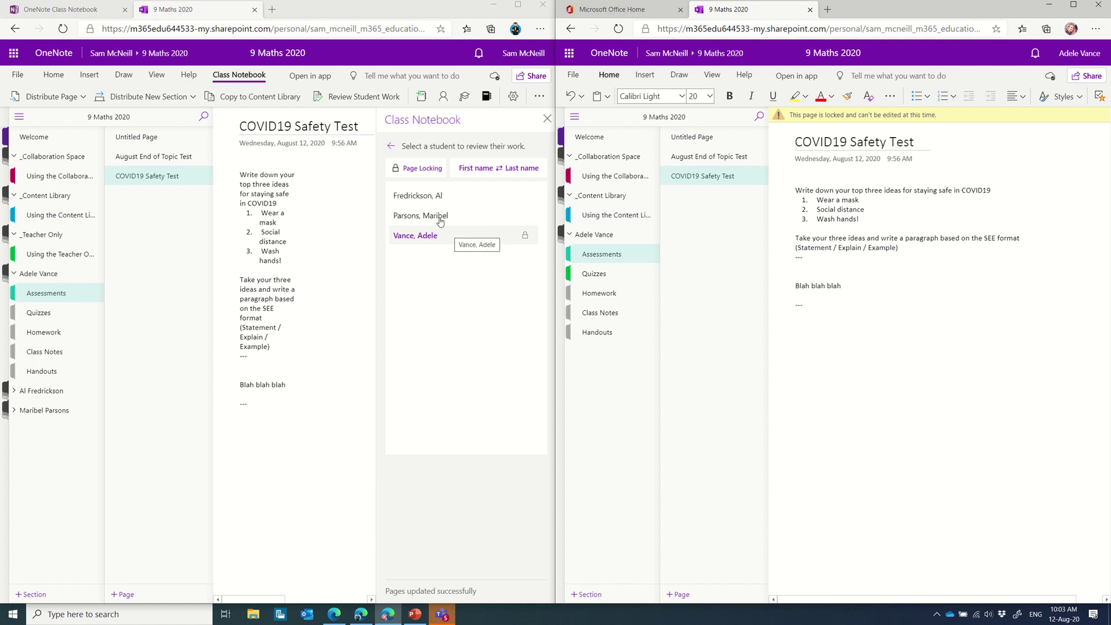
# Step: In Page Locking, clear the answered student's lock on the COVID19 Safety Test page and apply
pyautogui.click(412, 167)
pyautogui.click(398, 235)
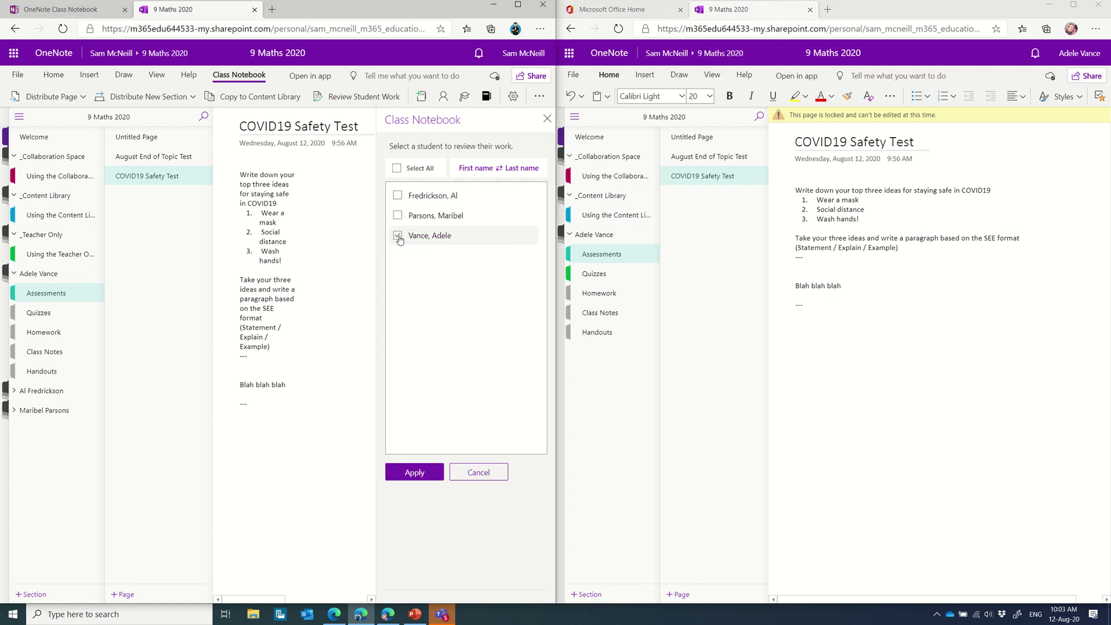
pyautogui.click(406, 473)
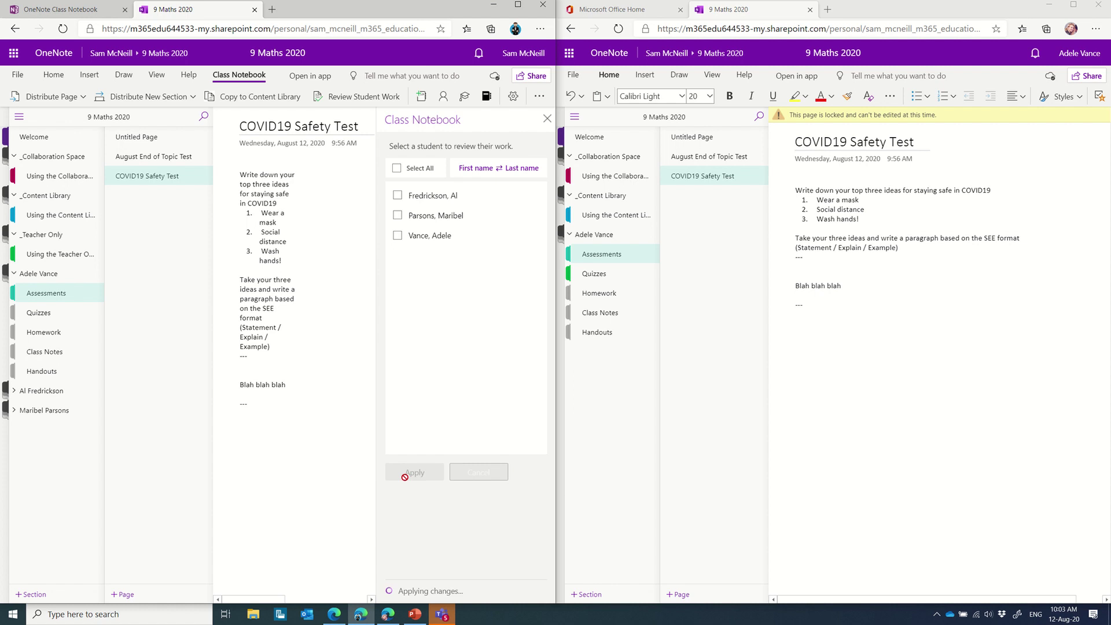